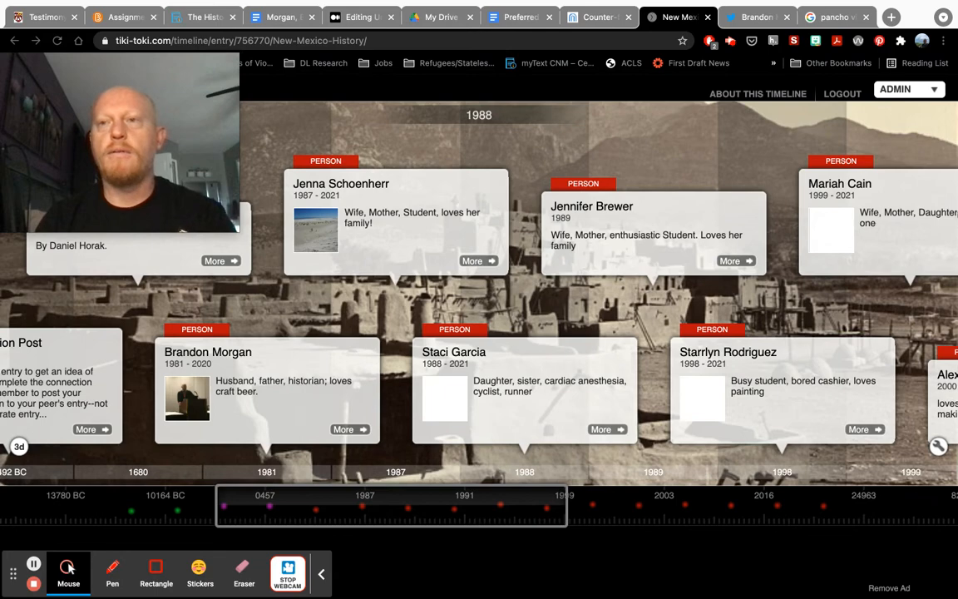
# Open the timeline's admin controls and show the media list of the 1981 - 2020 person story.
pyautogui.click(934, 90)
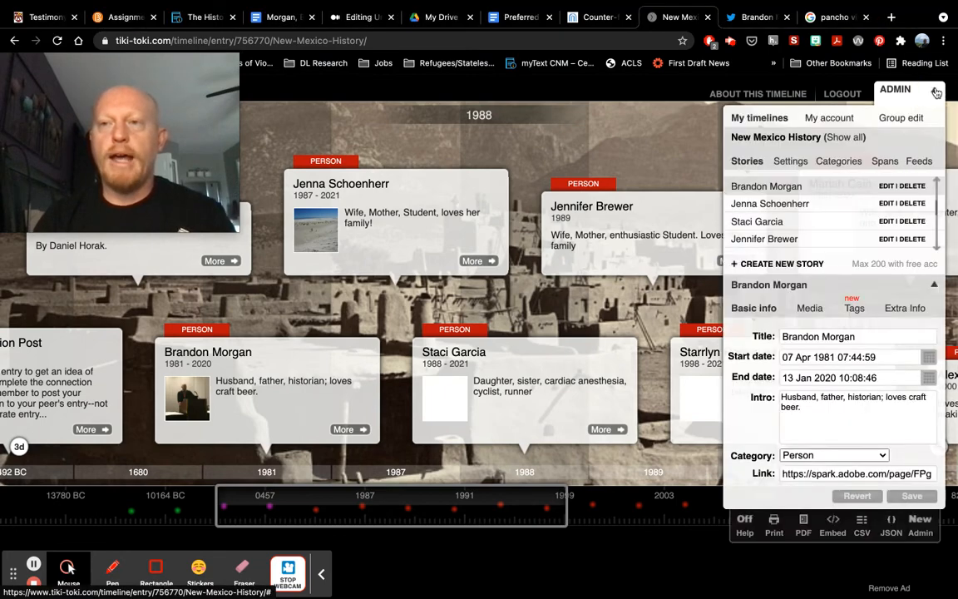
pyautogui.click(766, 187)
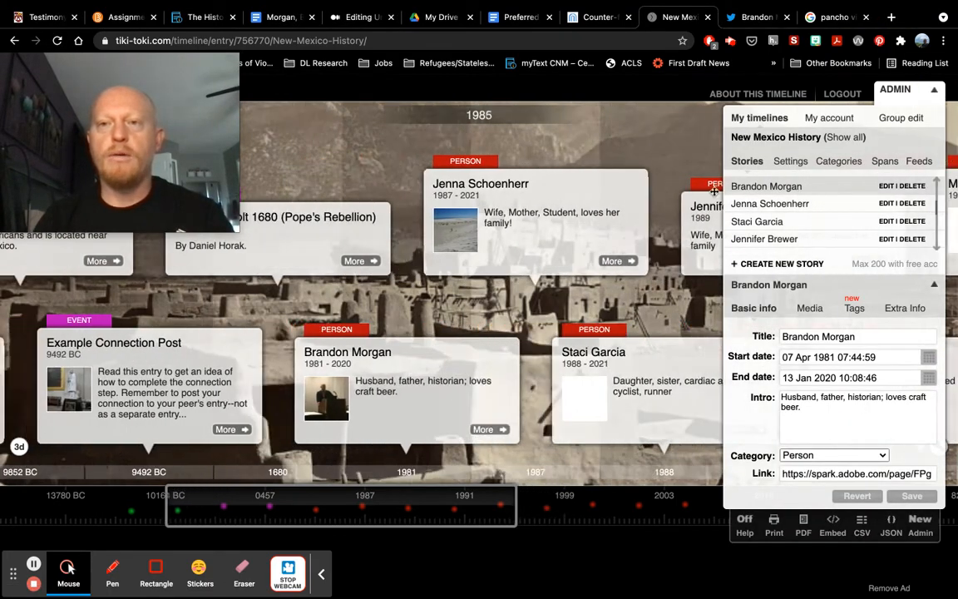
pyautogui.click(813, 310)
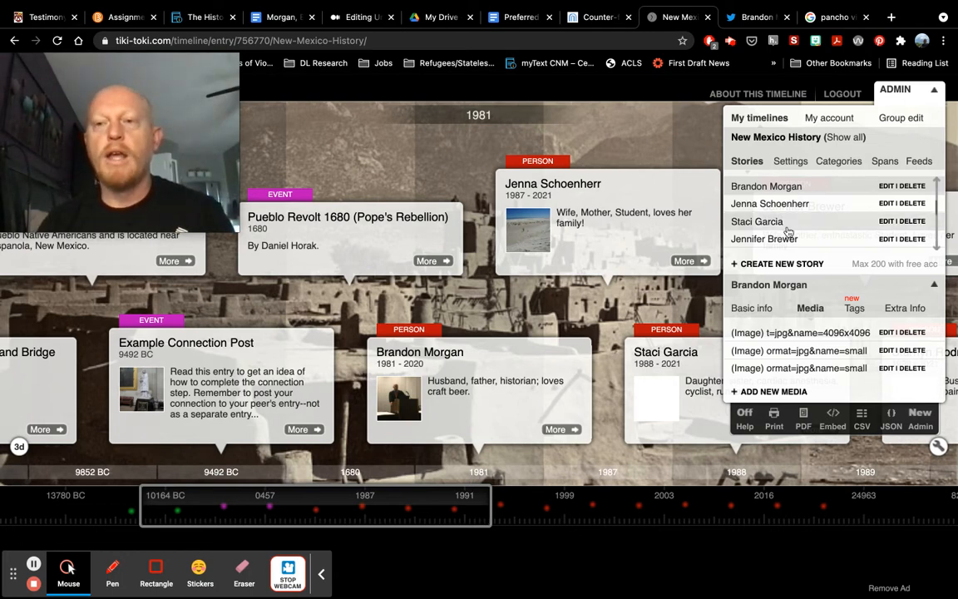
# Switch to Twitter, open the #NewProfilePic tweet and copy the image address of its photo.
pyautogui.click(753, 18)
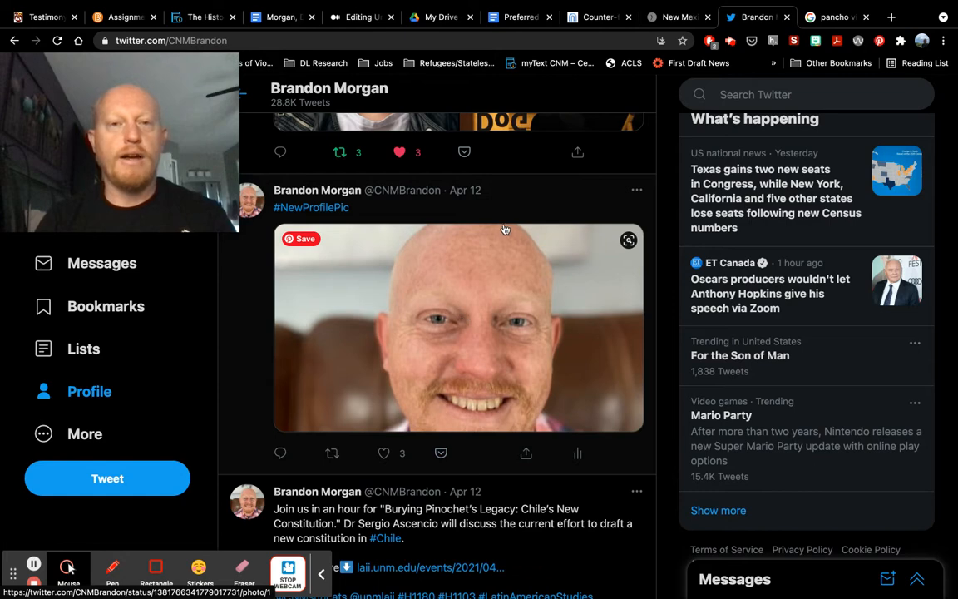
pyautogui.click(539, 204)
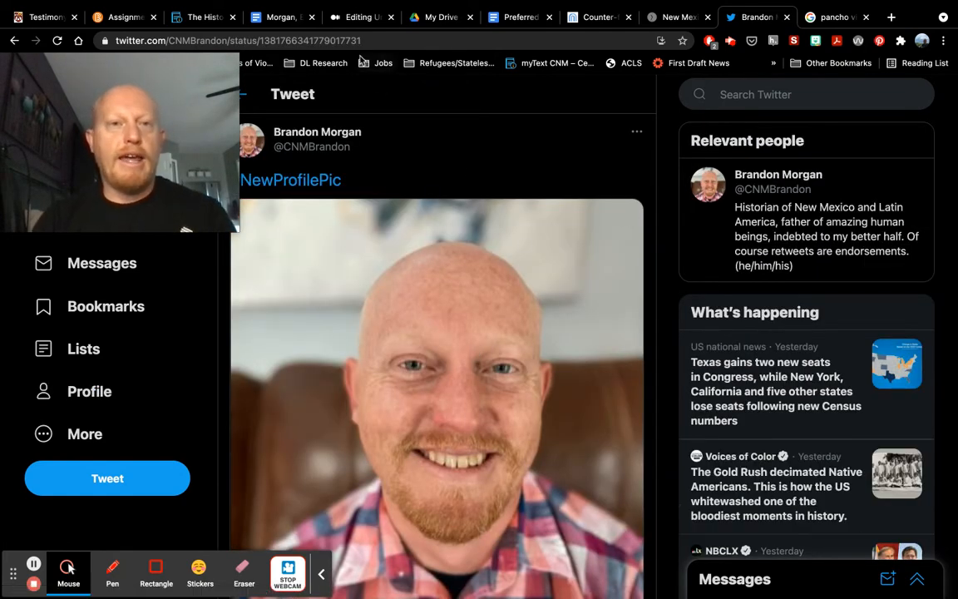
pyautogui.click(329, 37)
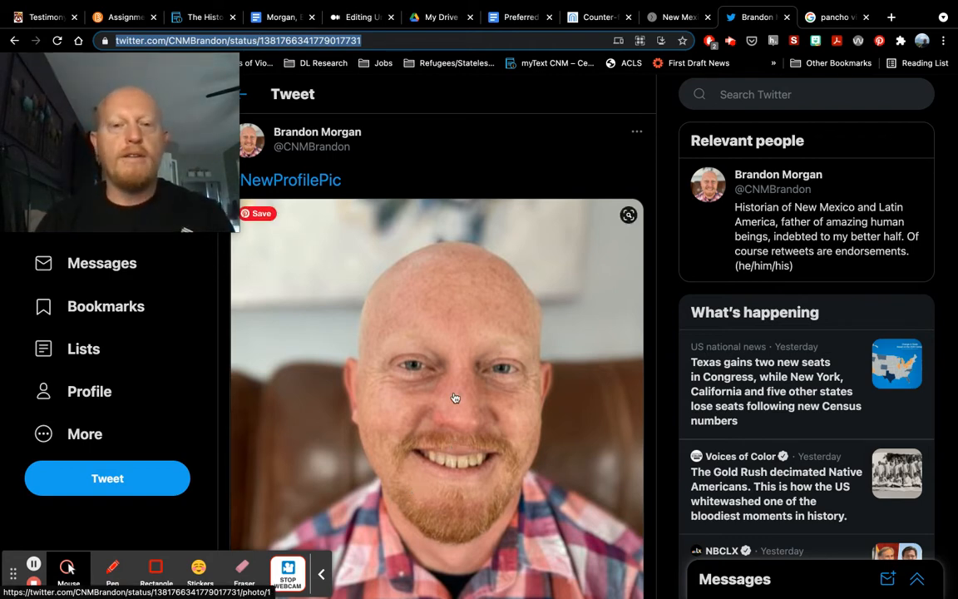
pyautogui.rightClick(455, 346)
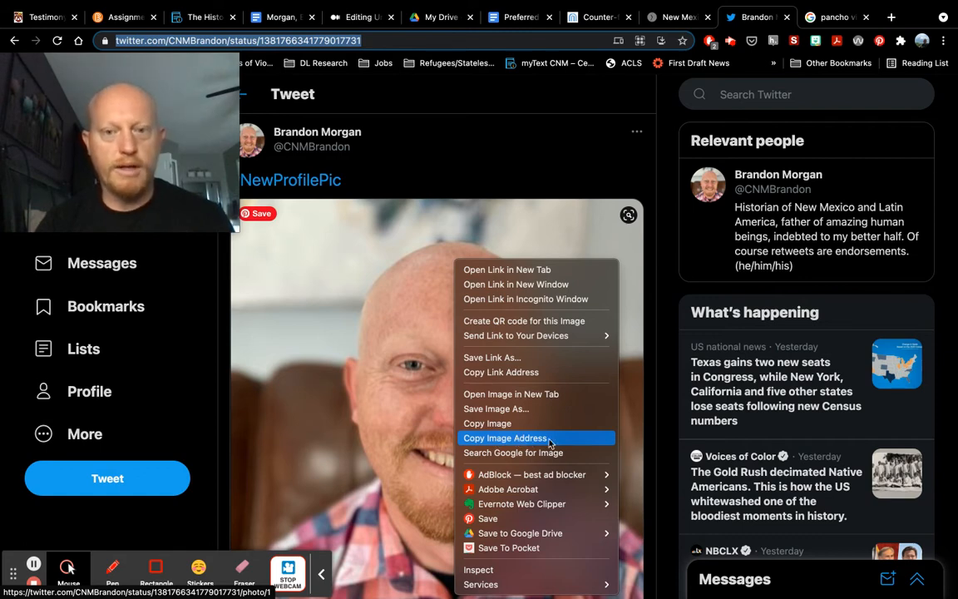
pyautogui.click(518, 438)
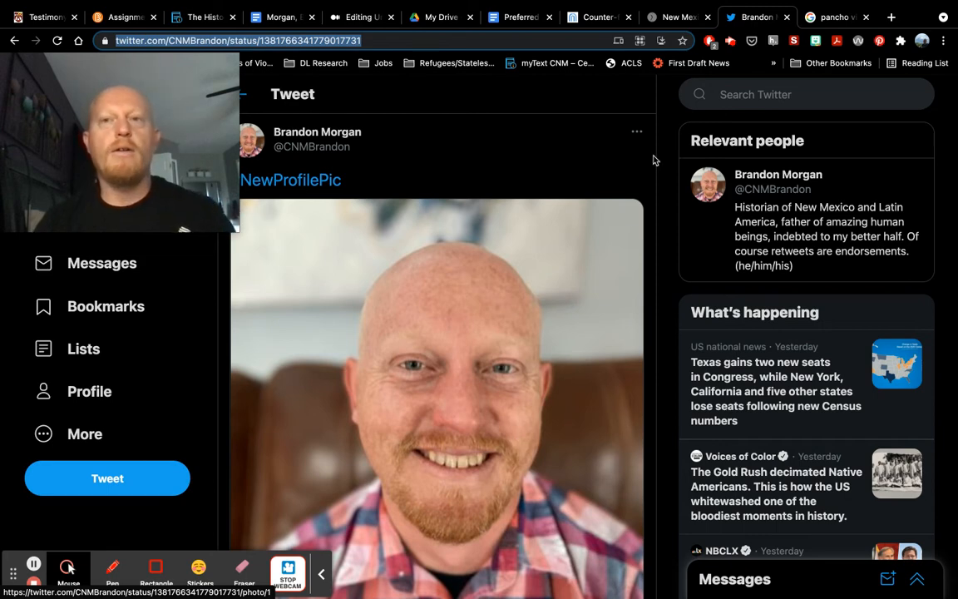
# Back on the Tiki-Toki timeline, add a new image to the story using the copied Twitter photo address and save it.
pyautogui.click(681, 18)
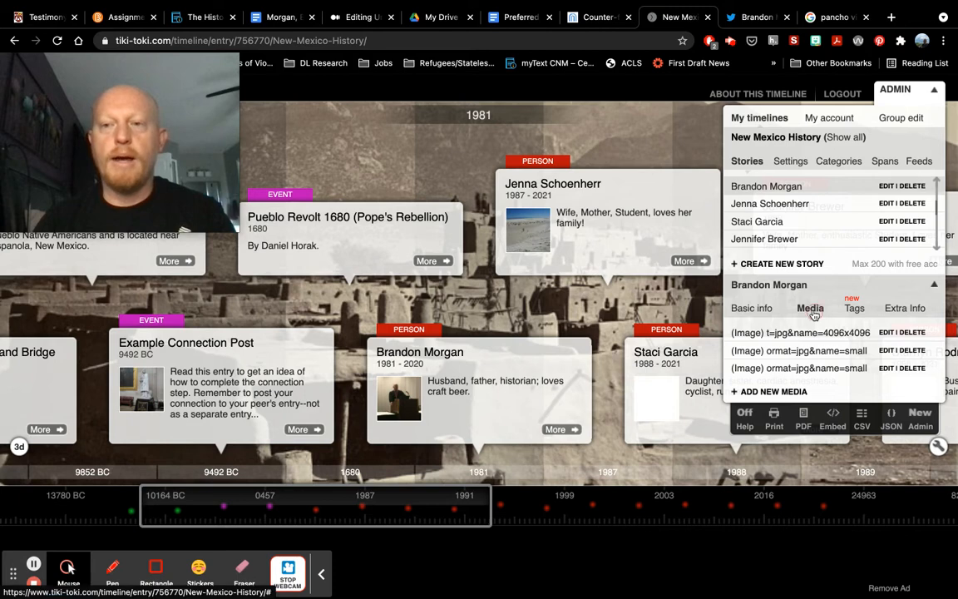
pyautogui.click(770, 394)
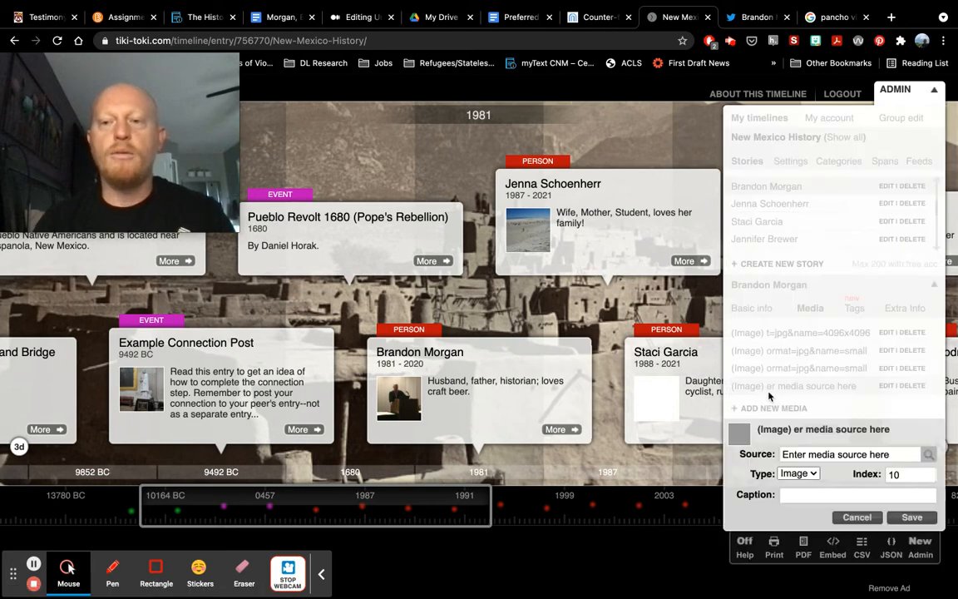
pyautogui.click(803, 453)
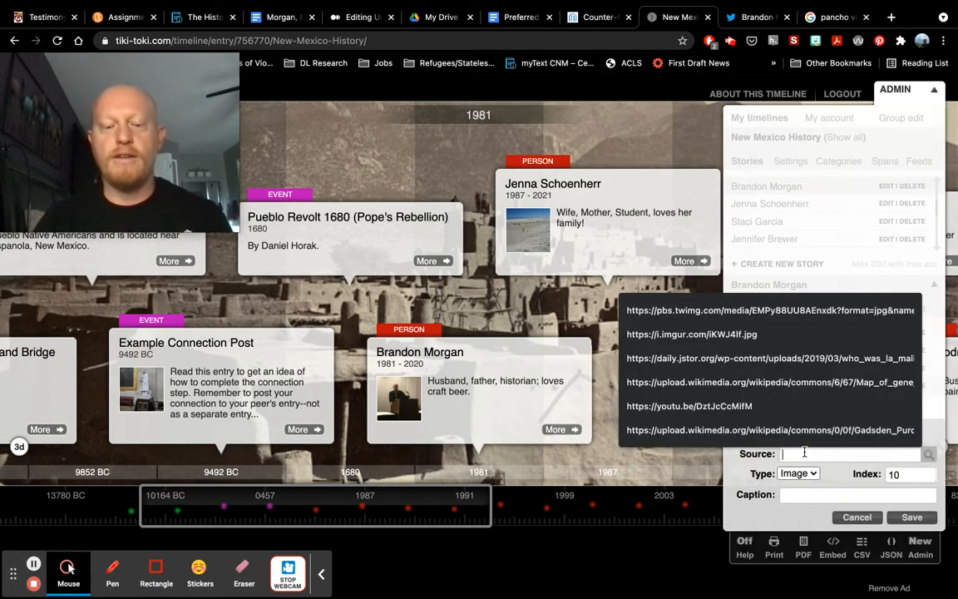
pyautogui.press('super+v')
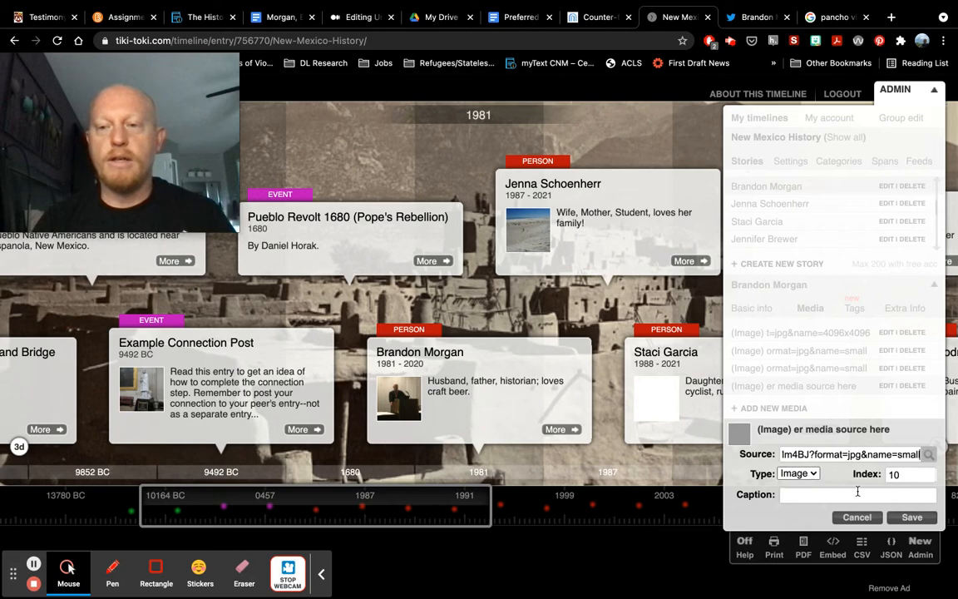
pyautogui.click(914, 518)
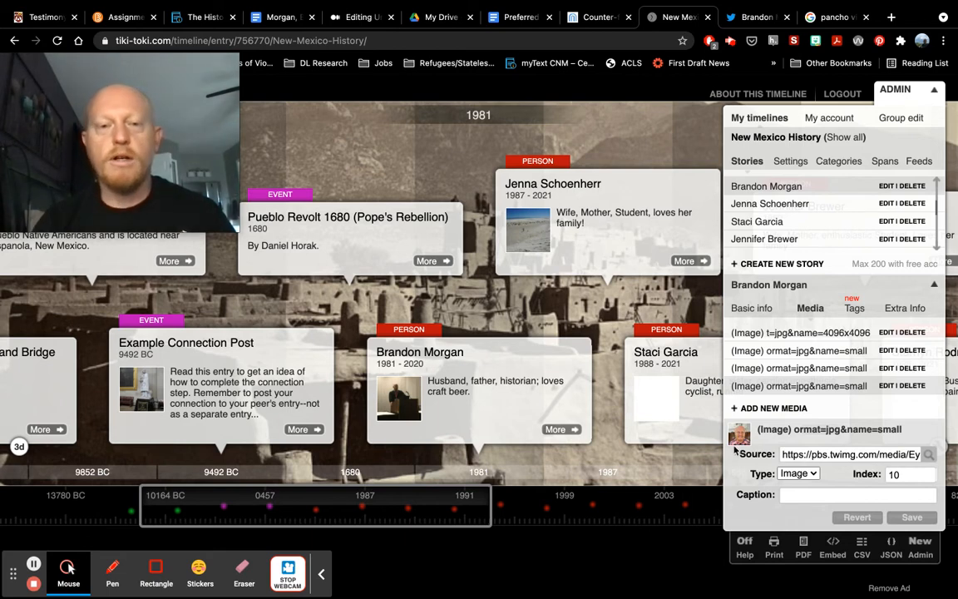
# Open the 1981 - 2020 story's full entry and view the added profile photo, checking it against the source tweet.
pyautogui.click(554, 429)
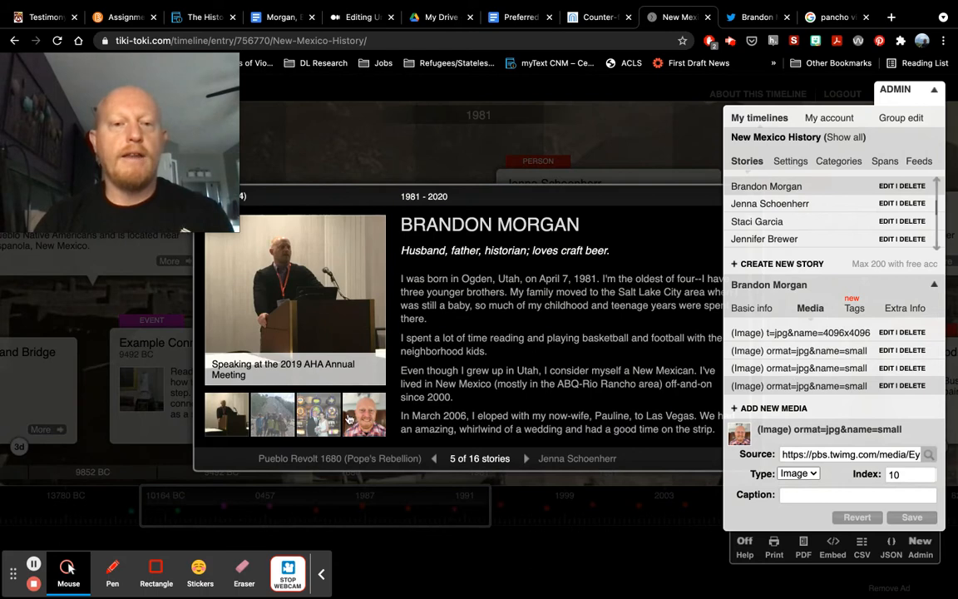
pyautogui.click(370, 416)
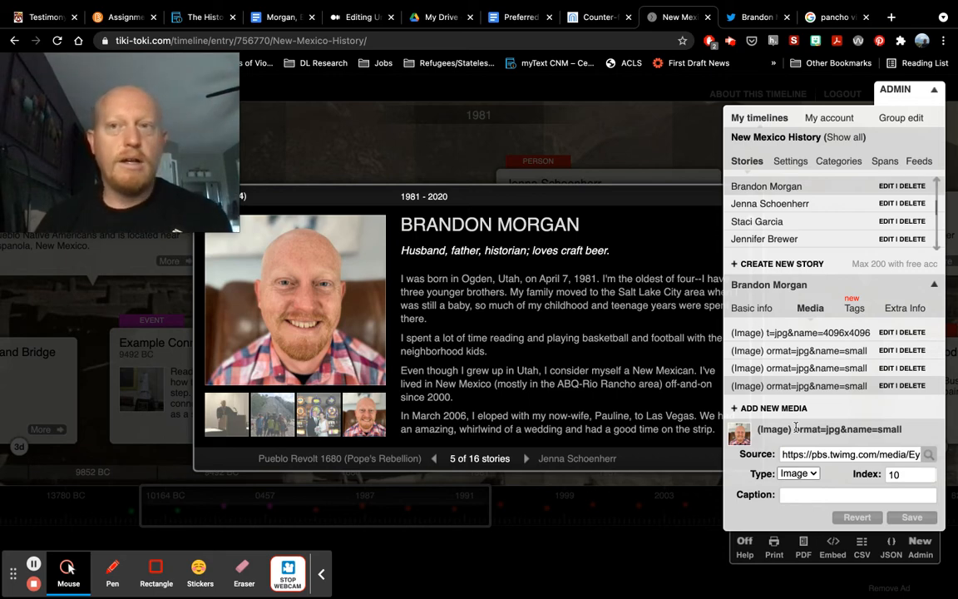
pyautogui.click(753, 18)
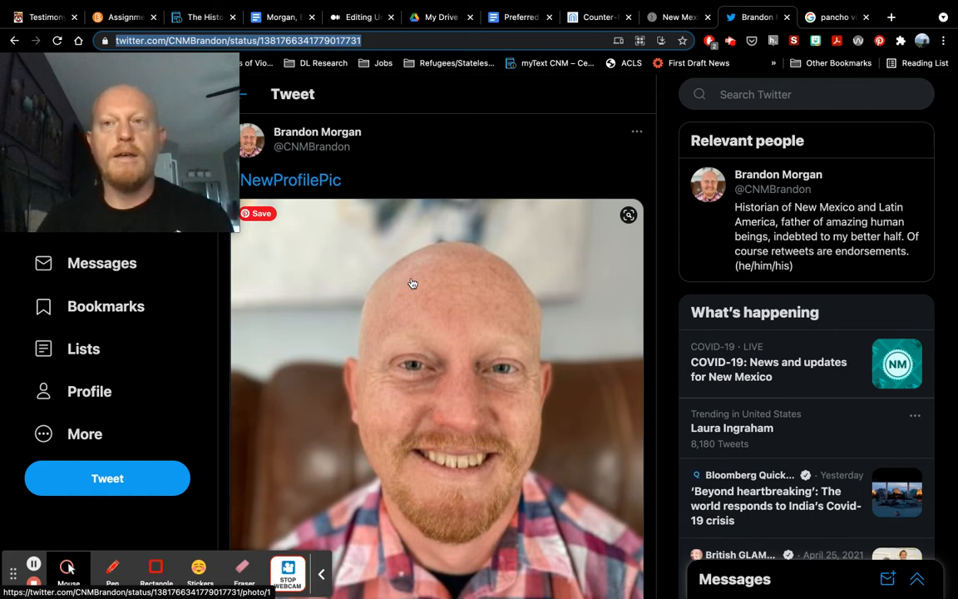
pyautogui.click(669, 16)
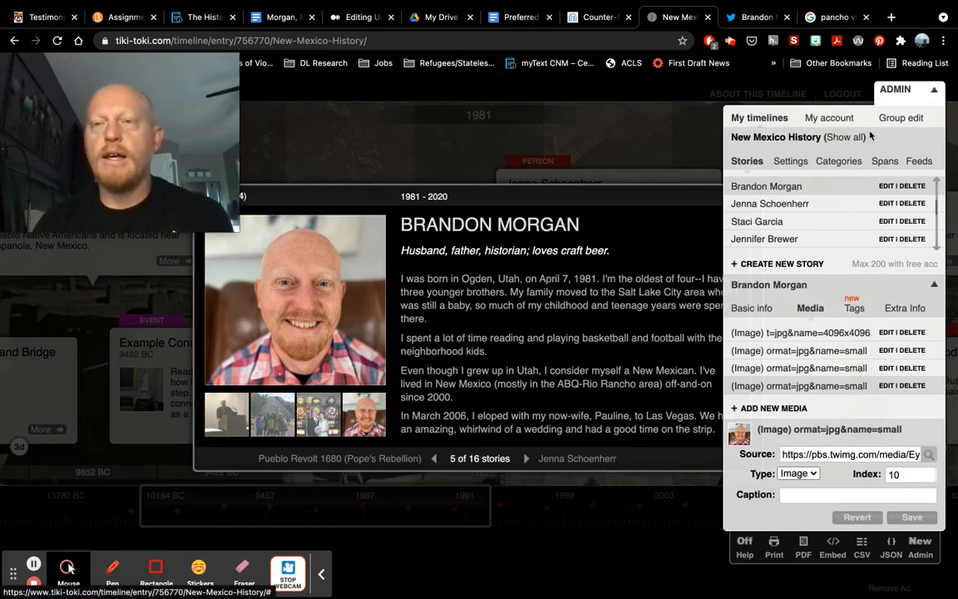
# Switch to the Google image results for Pancho Villa, open the Wikipedia horseback photo and copy its image address.
pyautogui.click(824, 16)
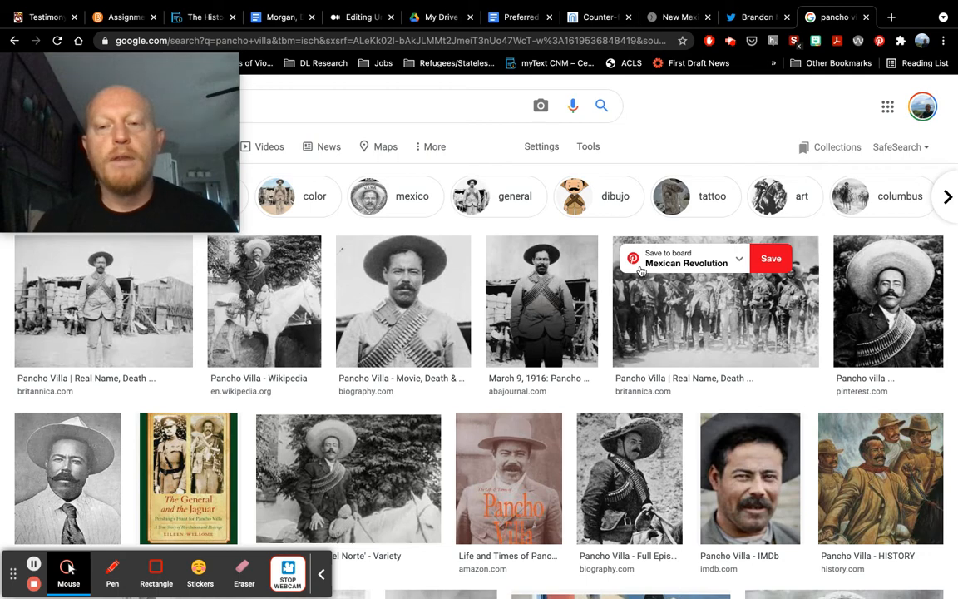
pyautogui.click(257, 295)
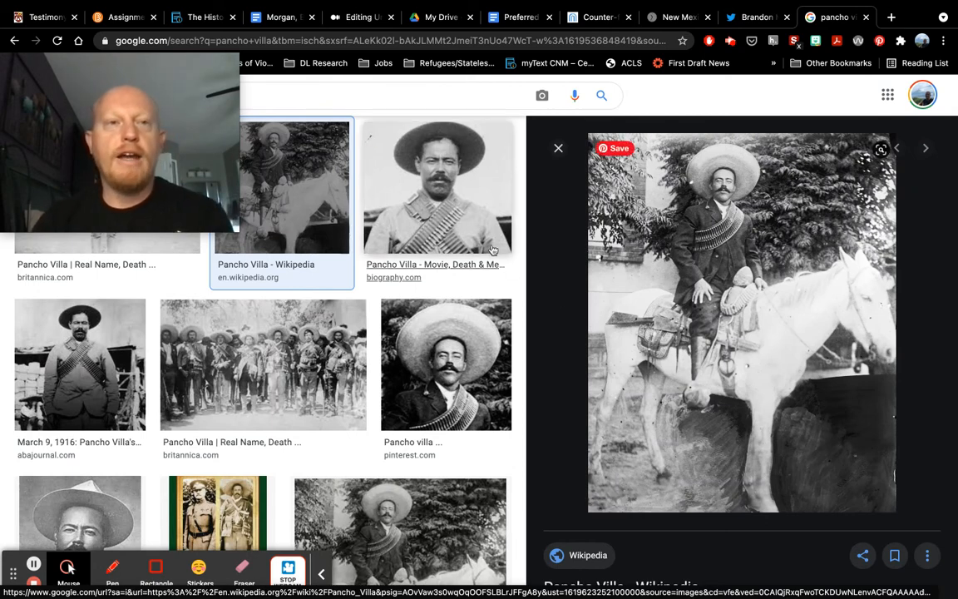
pyautogui.click(411, 37)
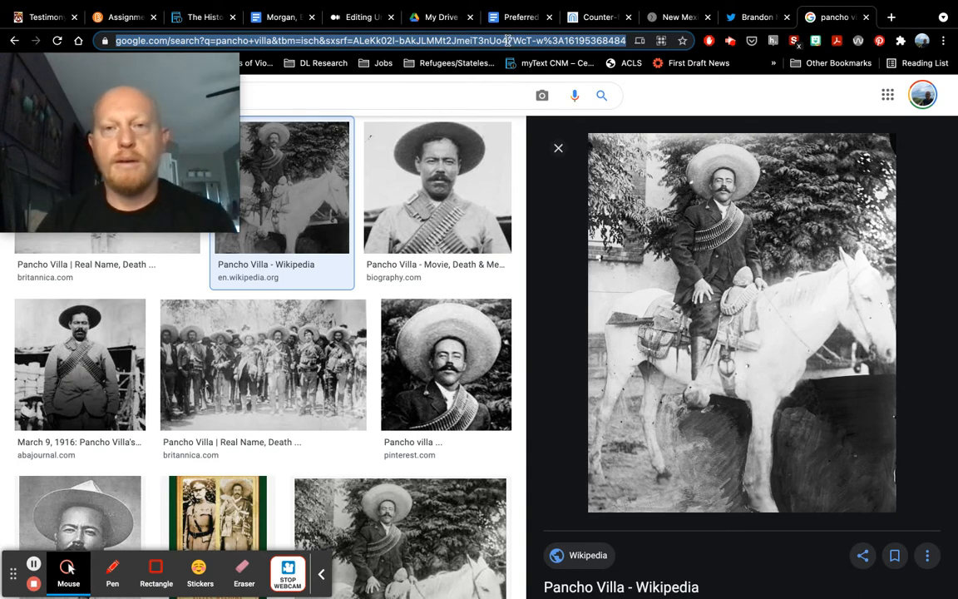
pyautogui.rightClick(748, 266)
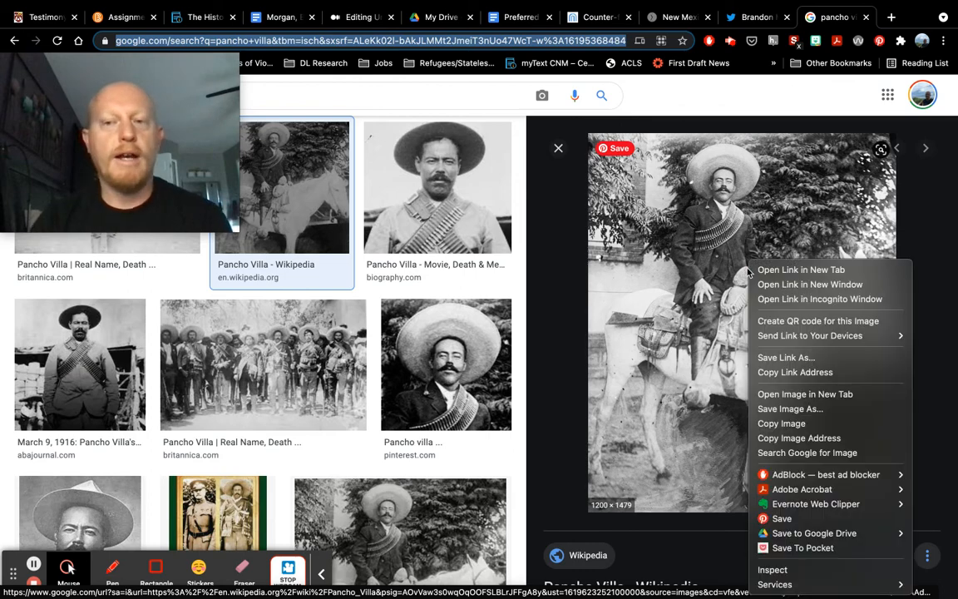
pyautogui.click(835, 438)
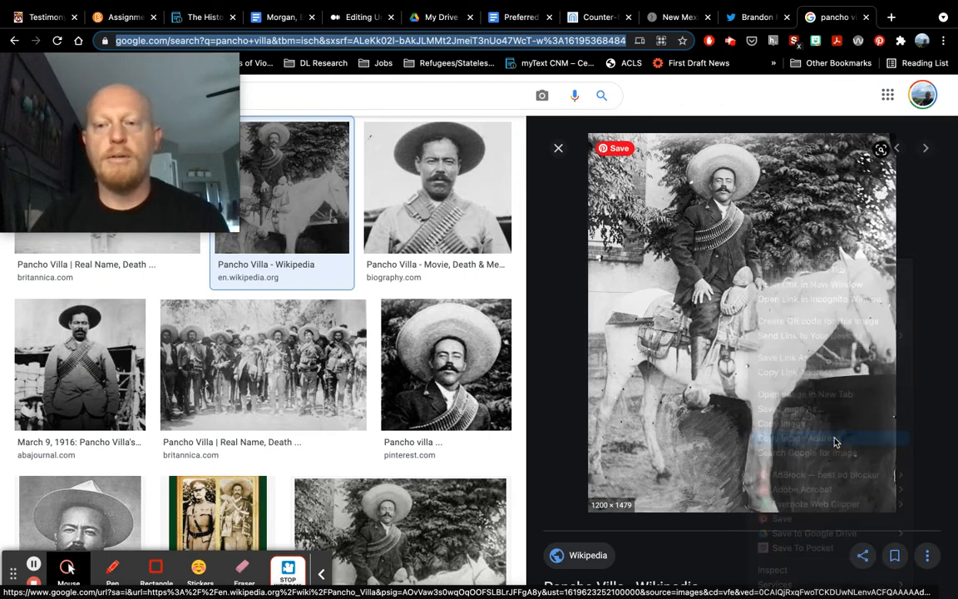
# Return to the timeline and save a new image in the story with the copied Pancho_villa_horseback.jpg address as source.
pyautogui.click(670, 21)
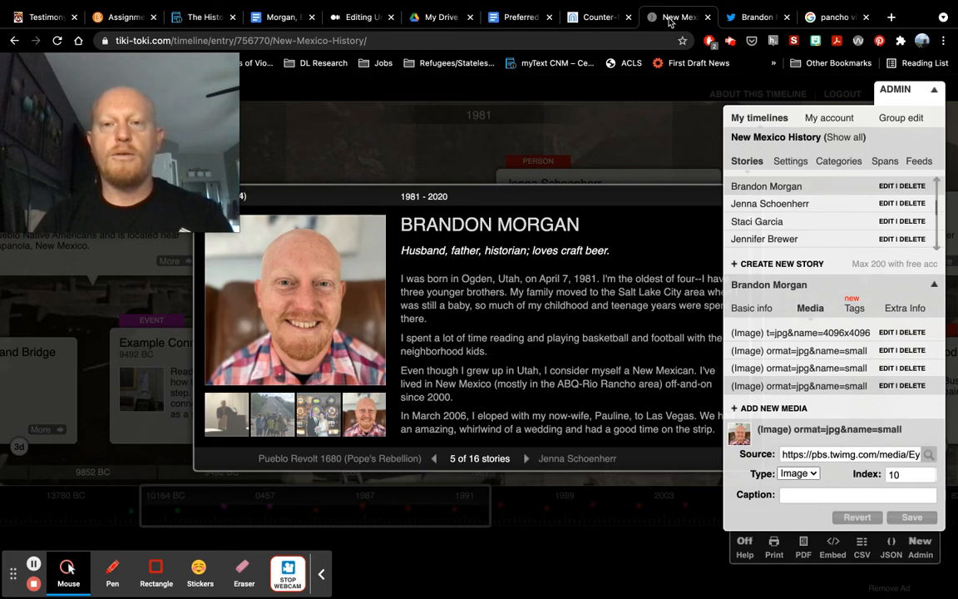
pyautogui.click(775, 411)
pyautogui.click(785, 456)
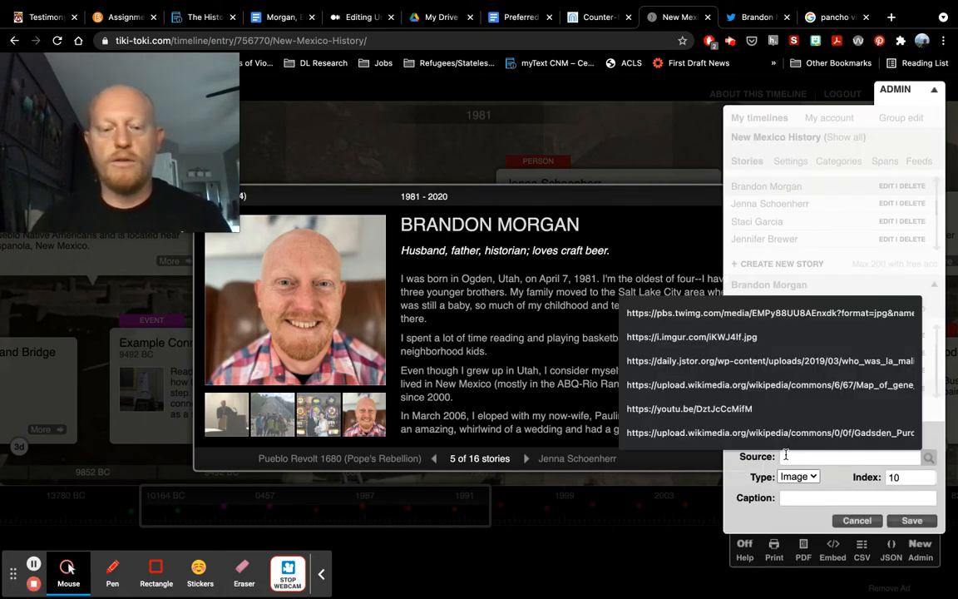
pyautogui.press('super+v')
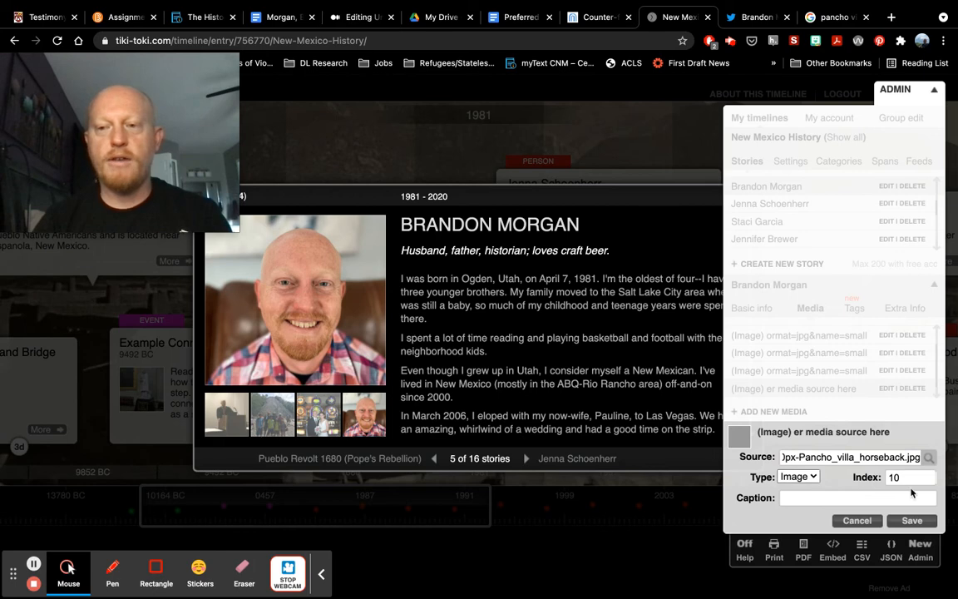
pyautogui.click(912, 520)
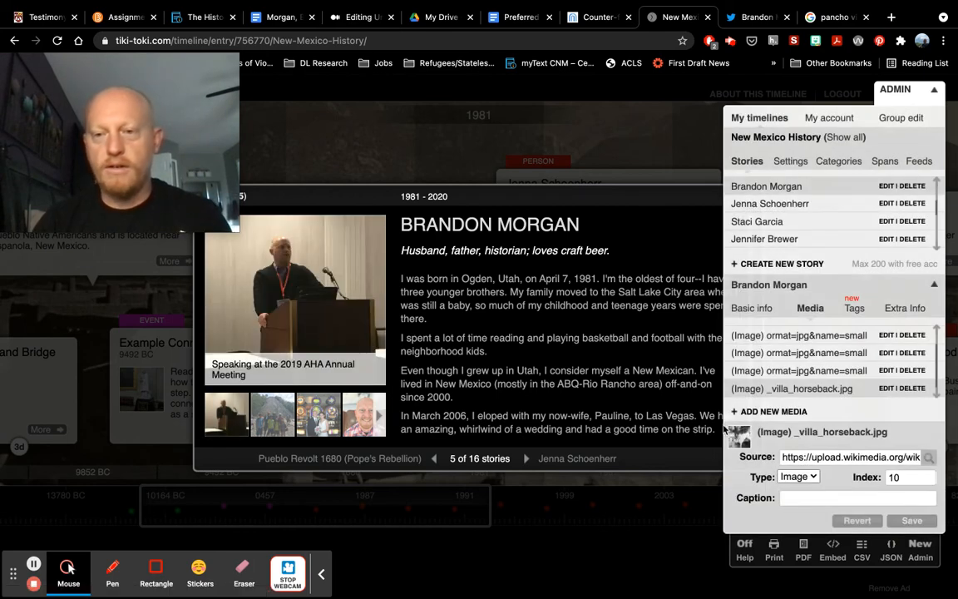
# Display the Pancho Villa horseback picture in the open story's gallery and collapse the admin controls.
pyautogui.click(380, 416)
pyautogui.click(361, 408)
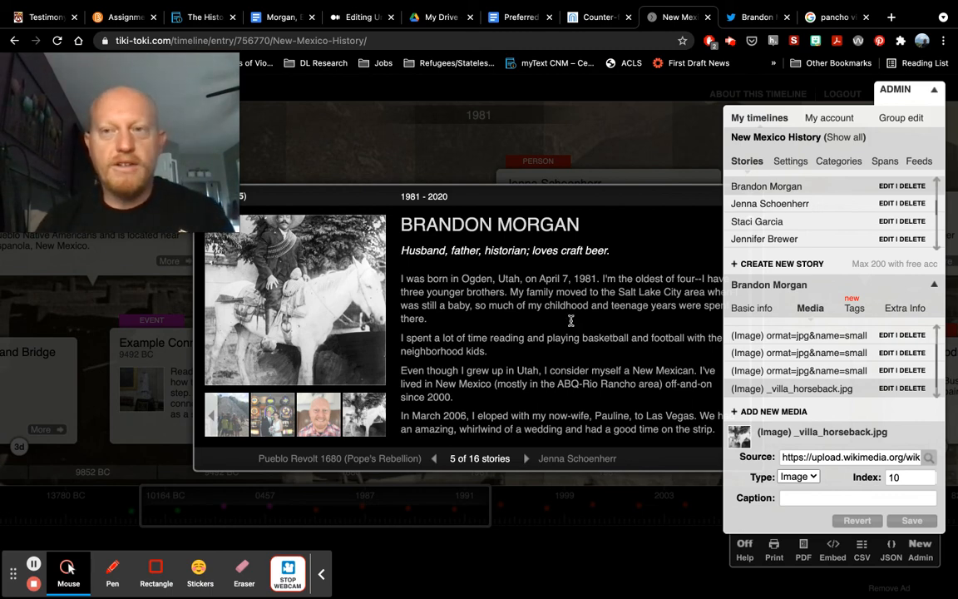
pyautogui.click(896, 91)
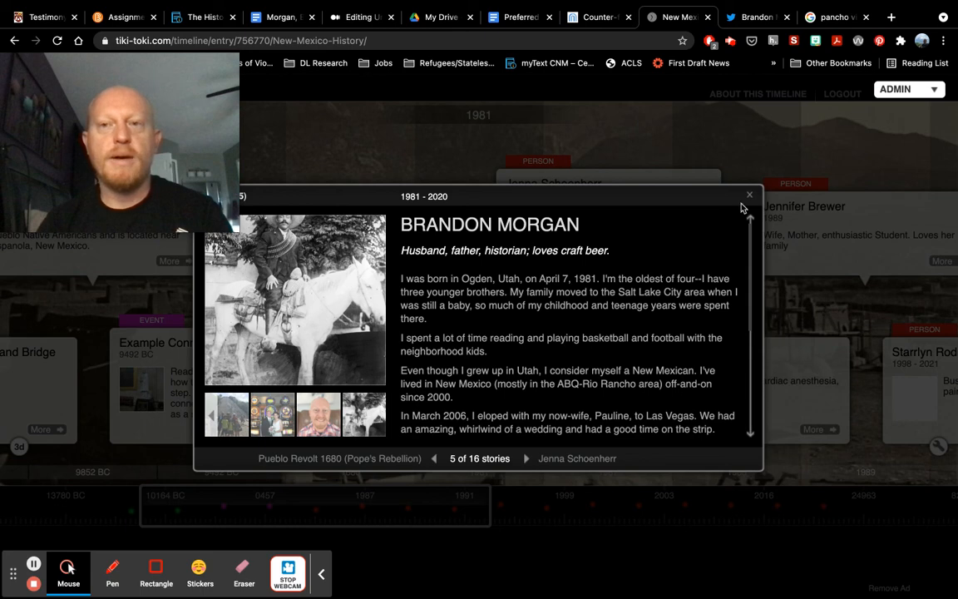